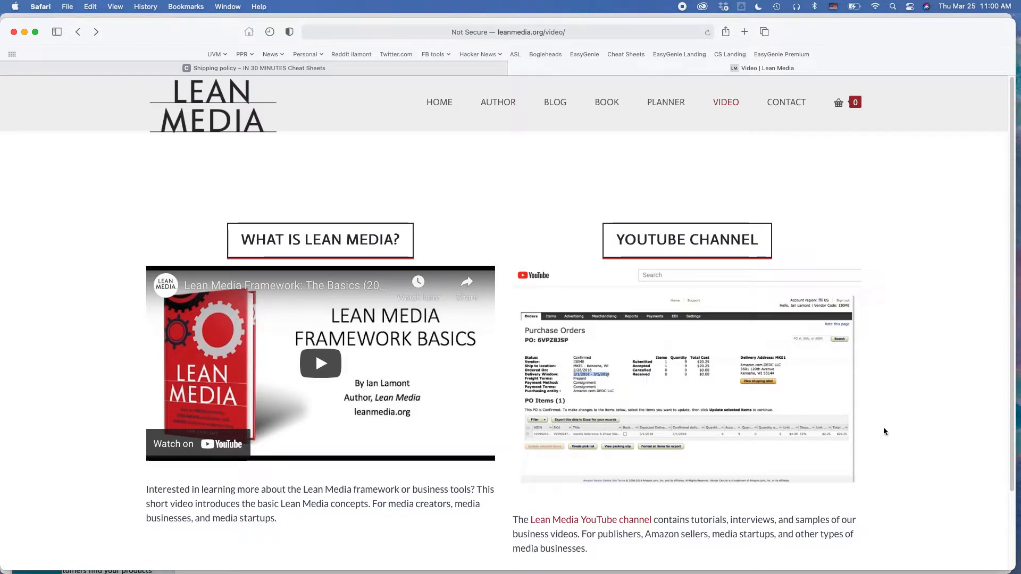
# Switch to Amazon Seller Central in Chrome, open the Coupons page and list the expired coupons
pyautogui.press('super+Tab')
pyautogui.press('super+Tab')
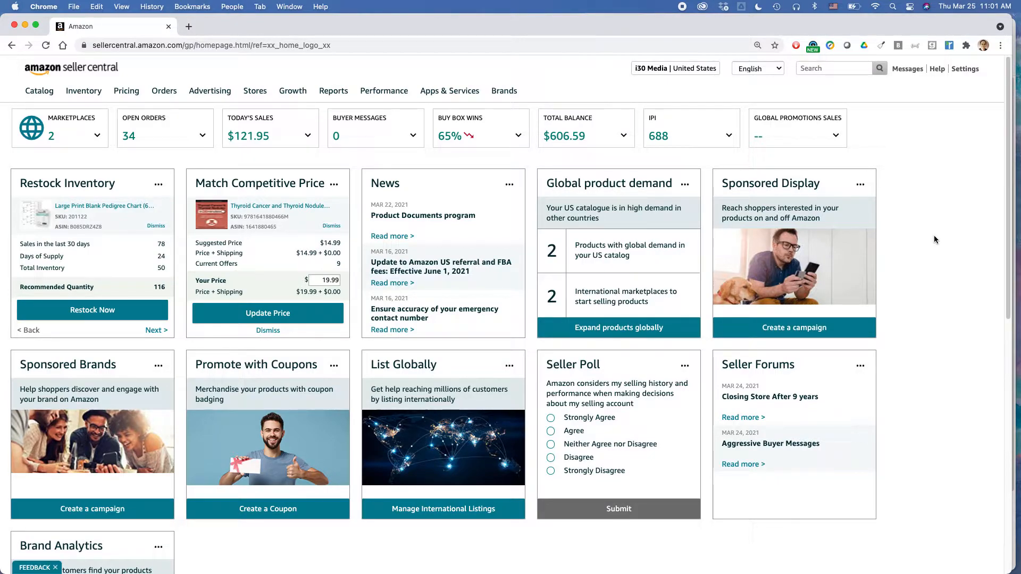
pyautogui.moveTo(216, 94)
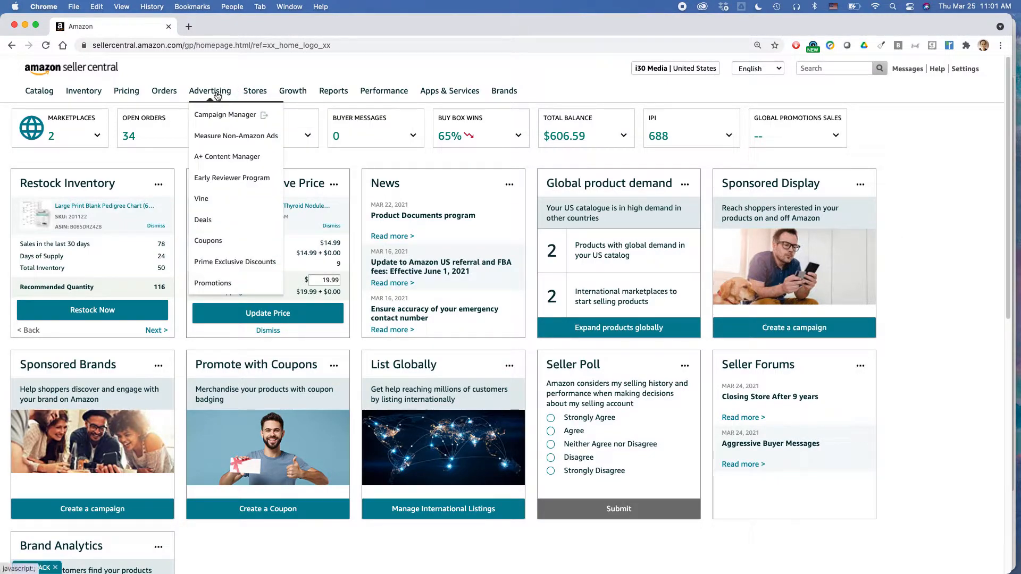
pyautogui.click(212, 240)
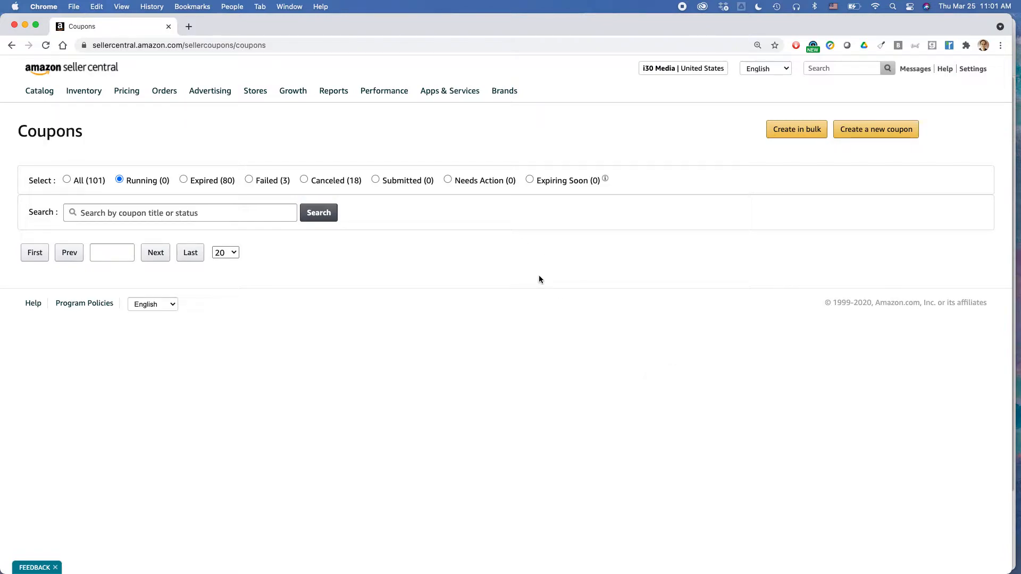
pyautogui.click(183, 180)
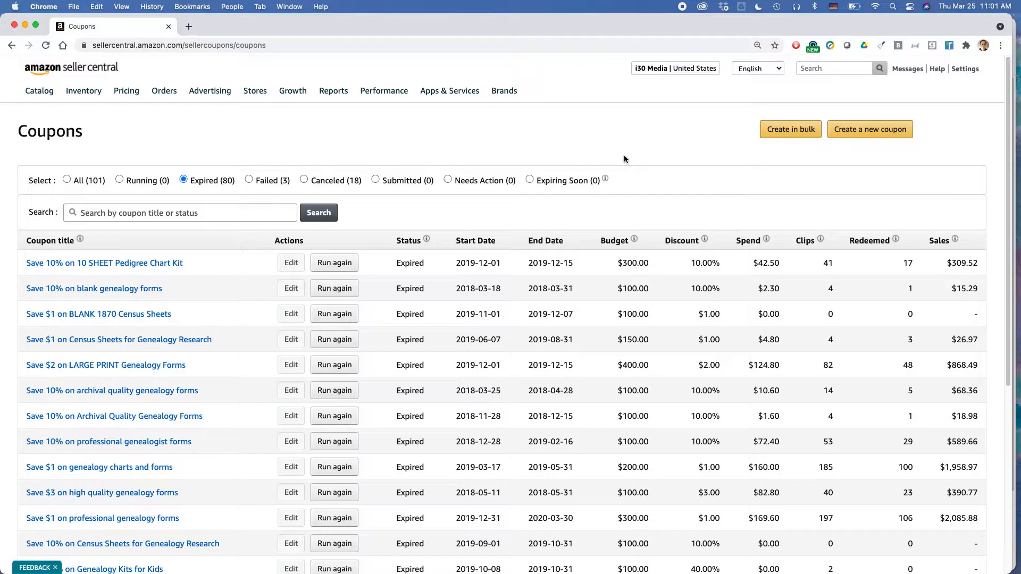
# Switch to Firefox to view the Amazon product page for the 10 Blank Fan Charts with Family Members
pyautogui.press('super+Tab')
pyautogui.press('super+Tab')
pyautogui.press('super+Tab')
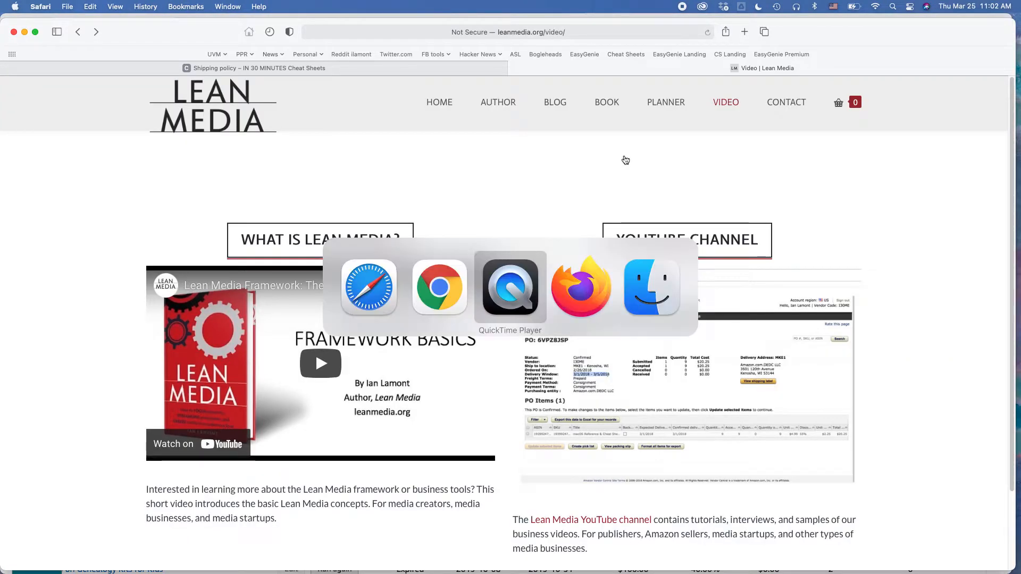
pyautogui.press('super+Tab')
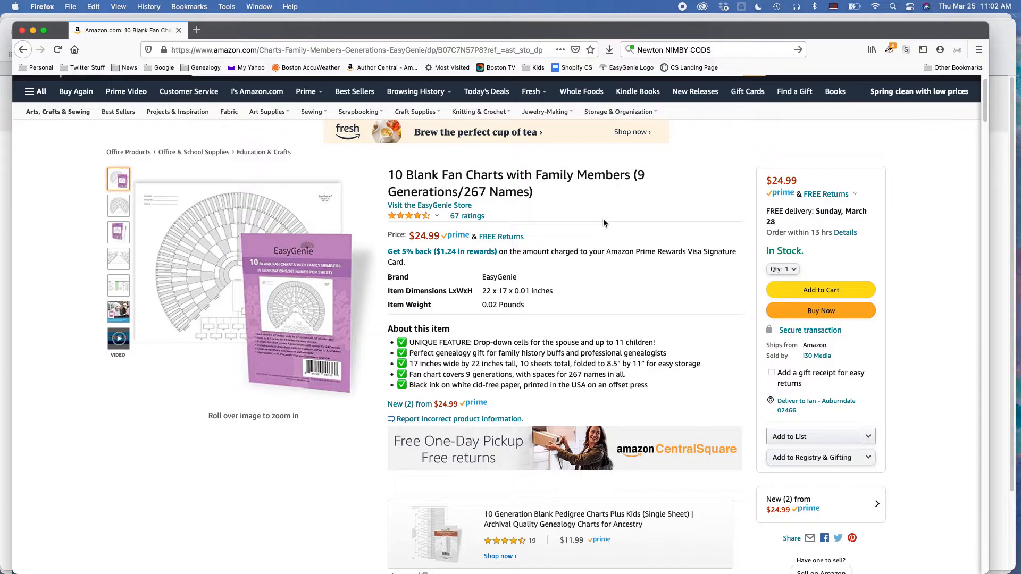
# Return to Seller Central in Chrome and start creating a new coupon from the Coupons page
pyautogui.press('super+Tab')
pyautogui.press('super+Tab')
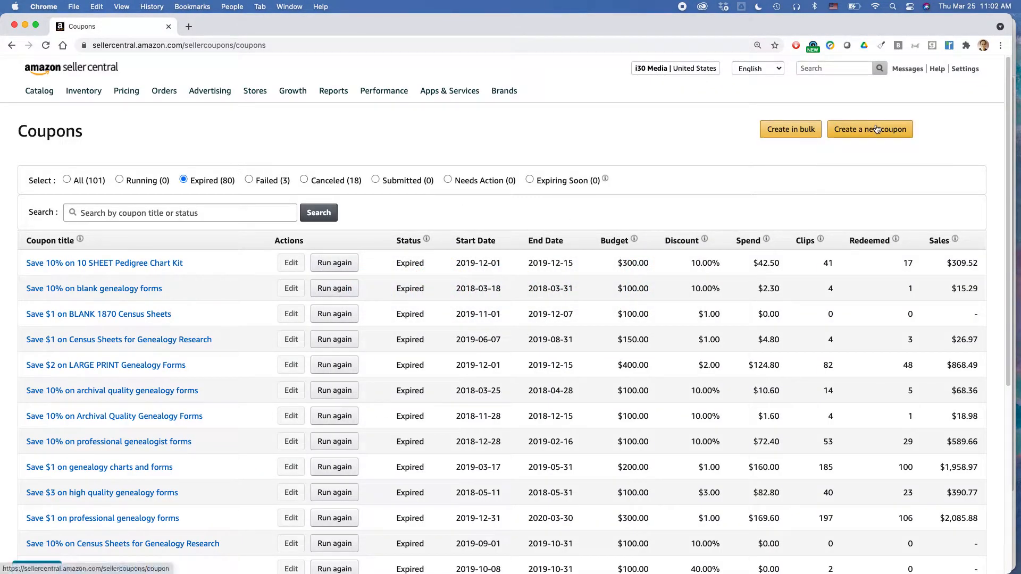
pyautogui.moveTo(210, 91)
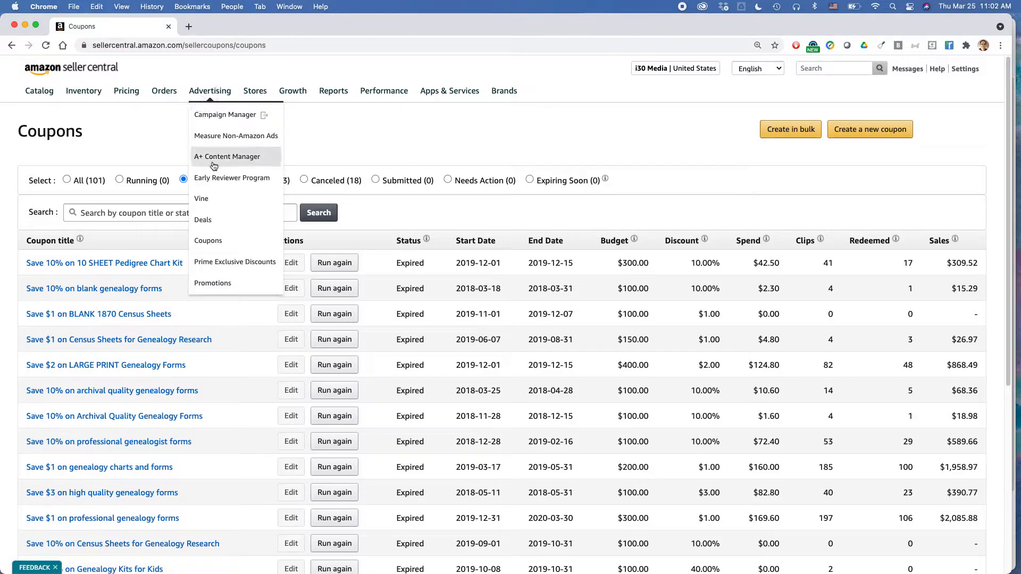
pyautogui.click(214, 245)
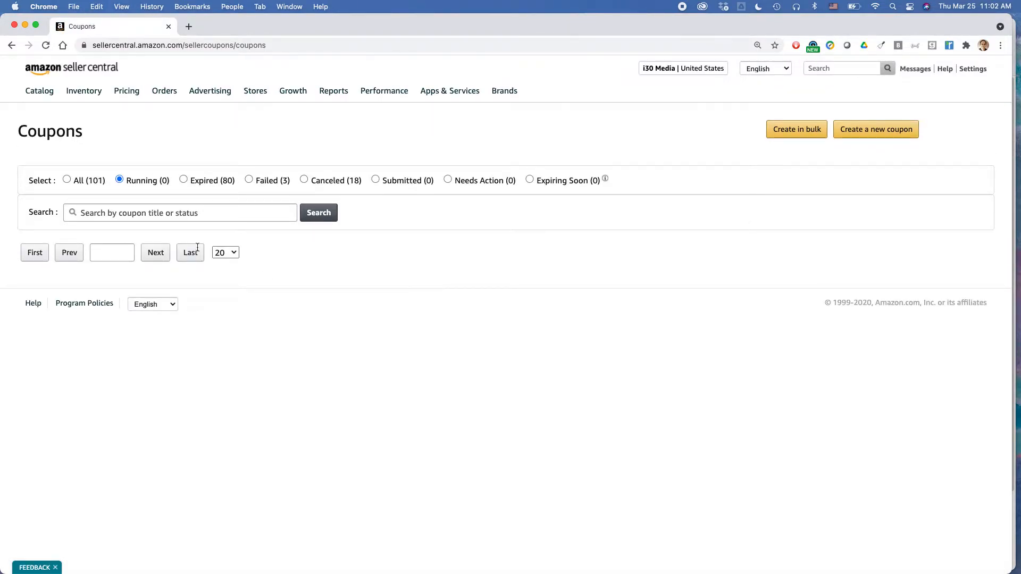
pyautogui.click(870, 134)
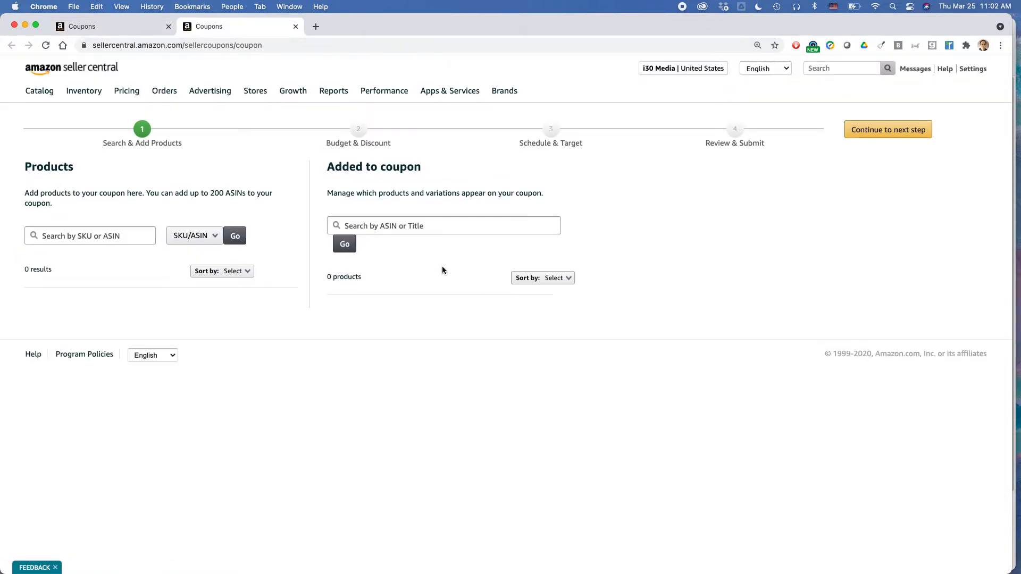
# Copy the fan charts' ASIN from the product information on the Amazon listing in Firefox
pyautogui.click(110, 235)
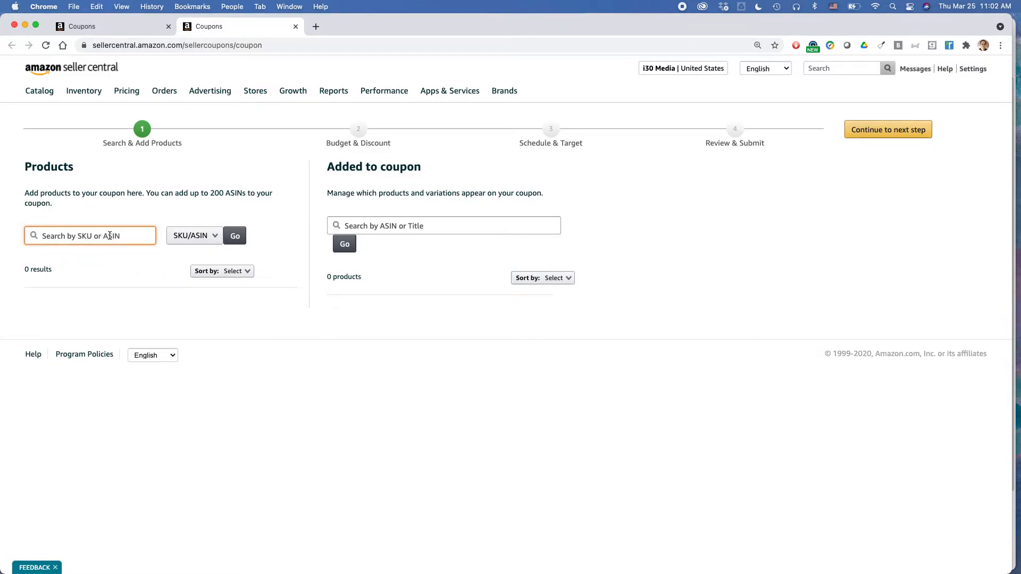
pyautogui.press('super+Tab')
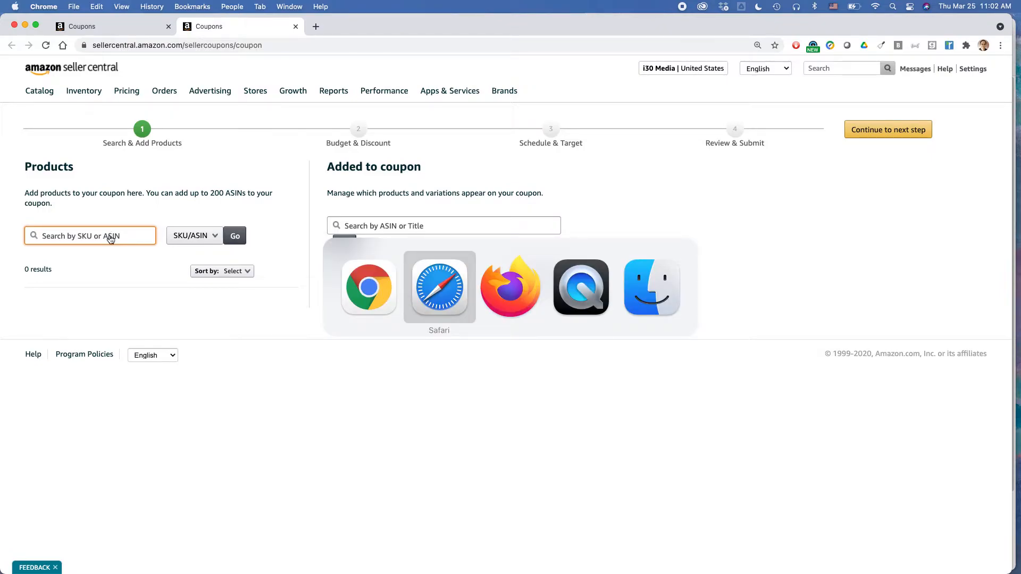
pyautogui.press('super+Tab')
pyautogui.scroll(-5, 363, 409)
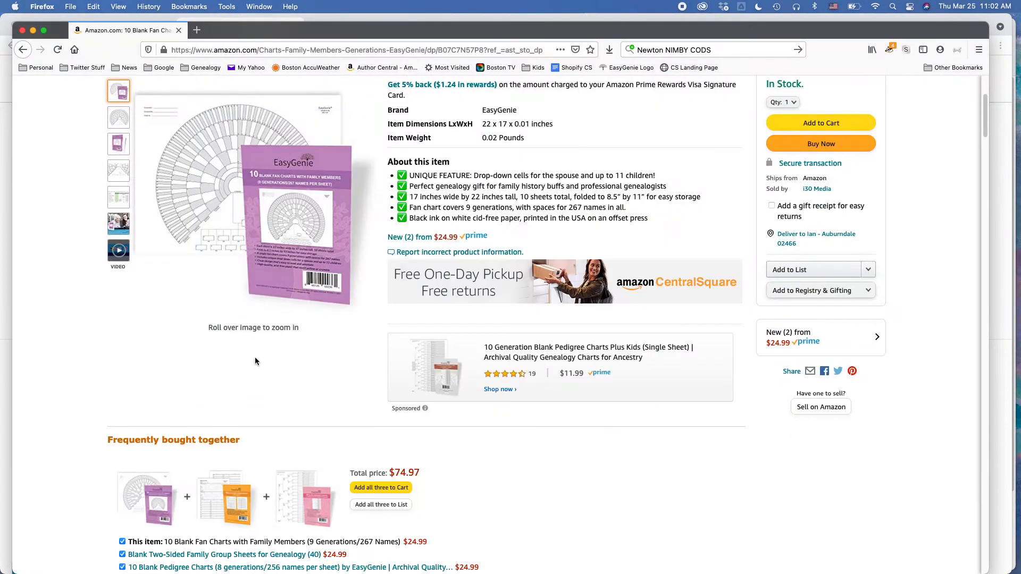
pyautogui.scroll(-15, 251, 358)
pyautogui.scroll(-2, 251, 361)
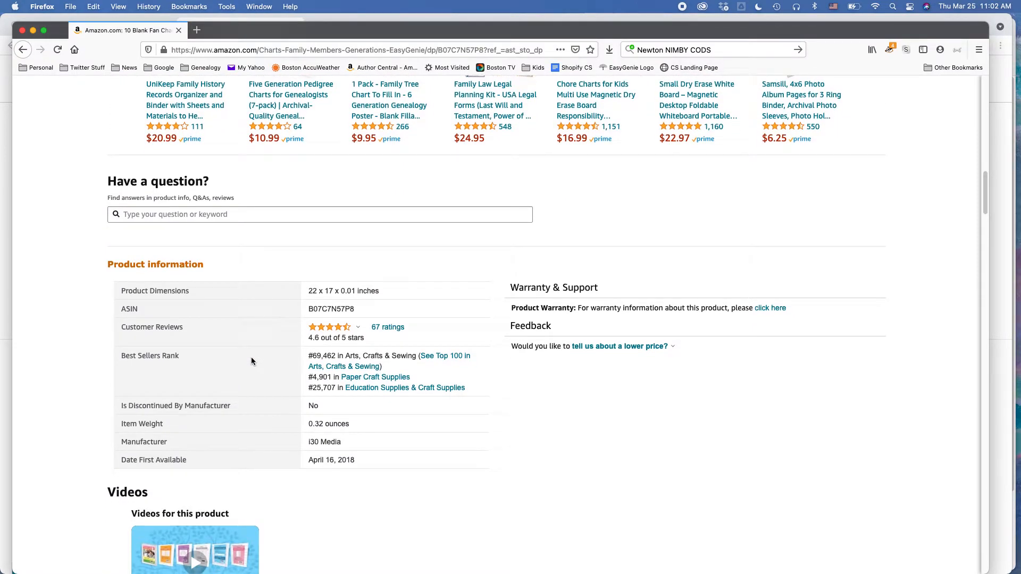
pyautogui.moveTo(121, 309); pyautogui.dragTo(142, 313)
pyautogui.press('super+equal')
pyautogui.press('super+equal')
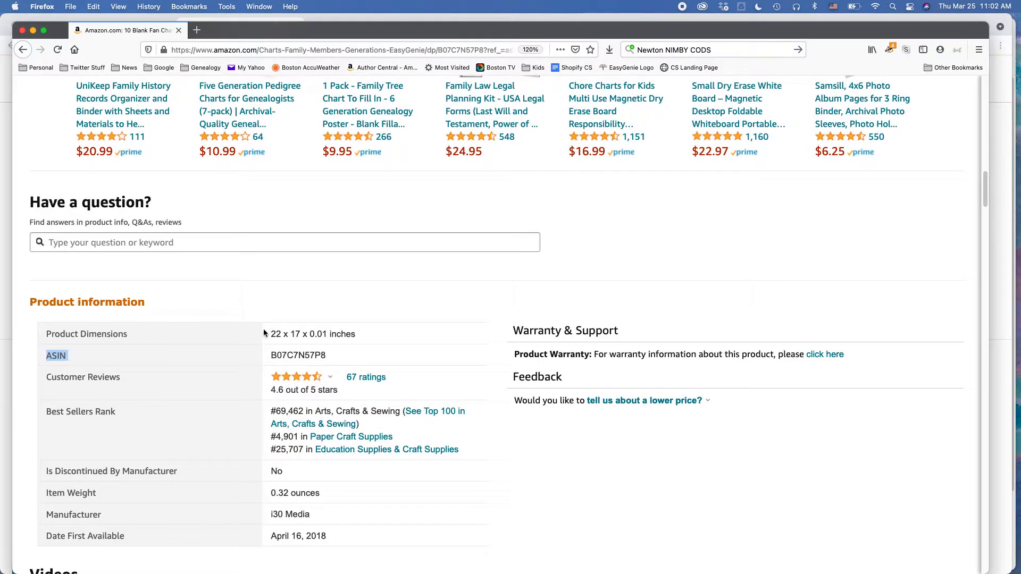
pyautogui.doubleClick(296, 354)
pyautogui.press('super+c')
# Back in Chrome, find the product by ASIN B07C7N57P8, add it to the coupon and continue to Budget & Discount
pyautogui.press('super+Tab')
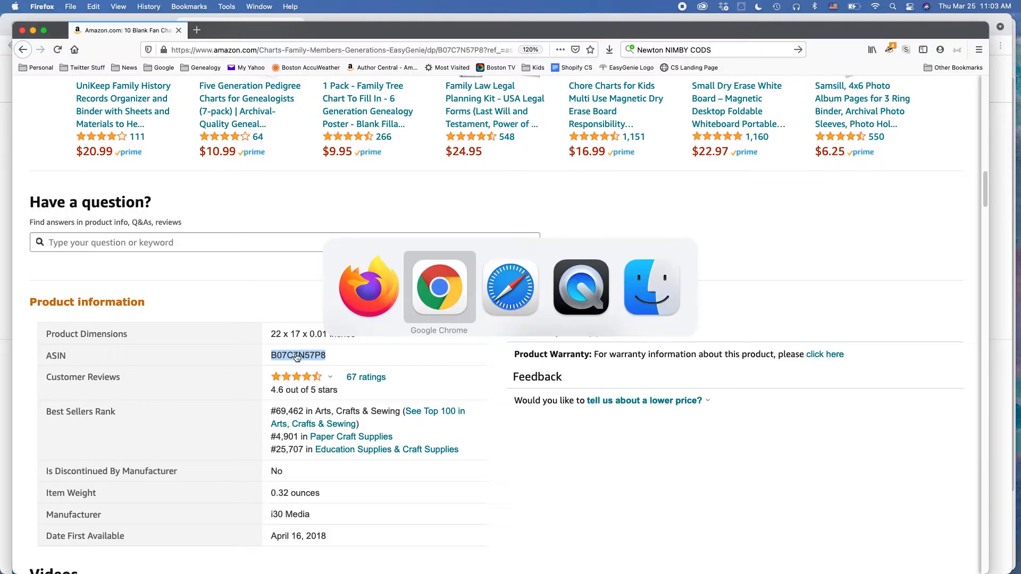
pyautogui.press('super+v')
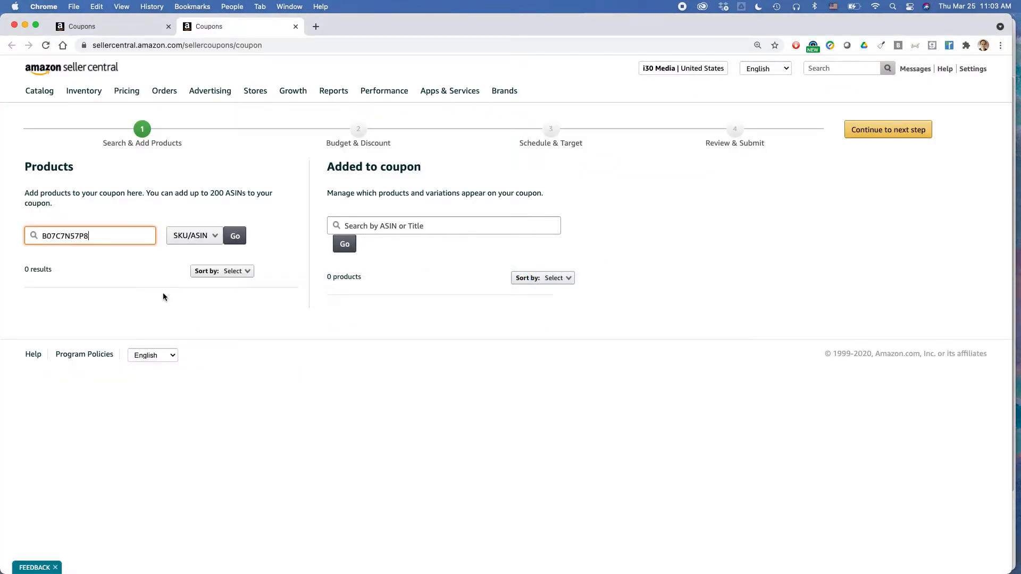
pyautogui.click(236, 242)
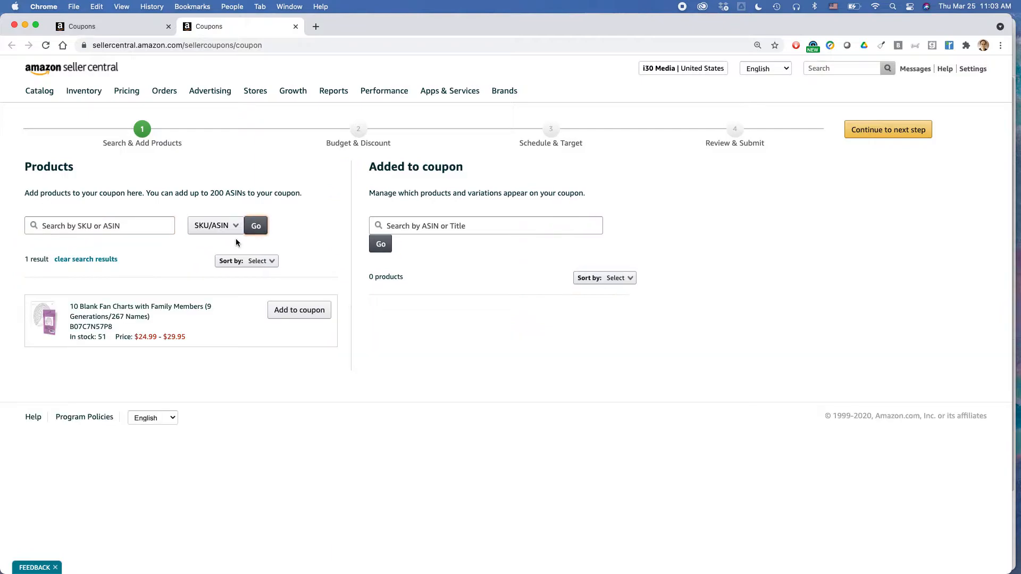
pyautogui.click(296, 311)
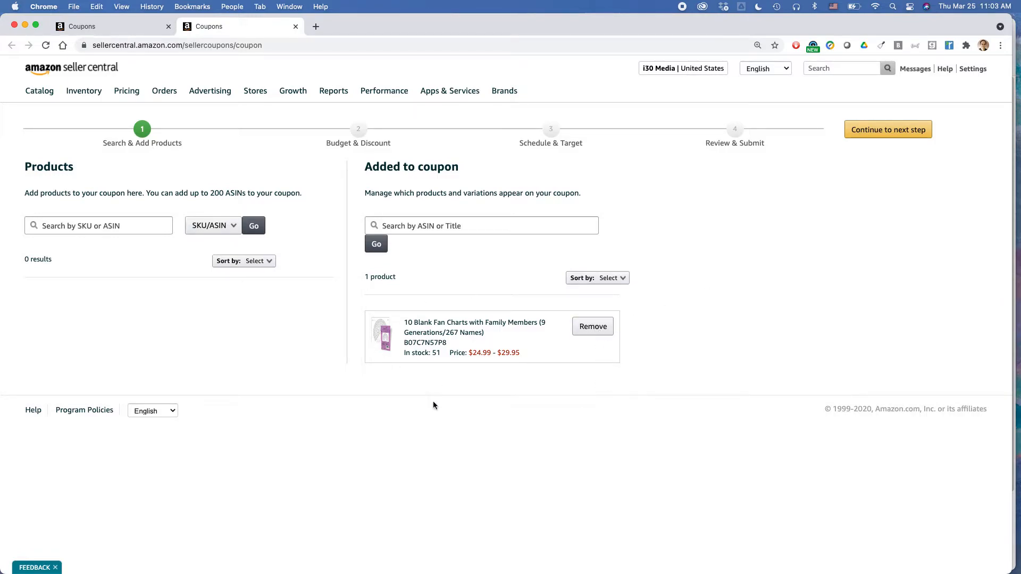
pyautogui.click(882, 130)
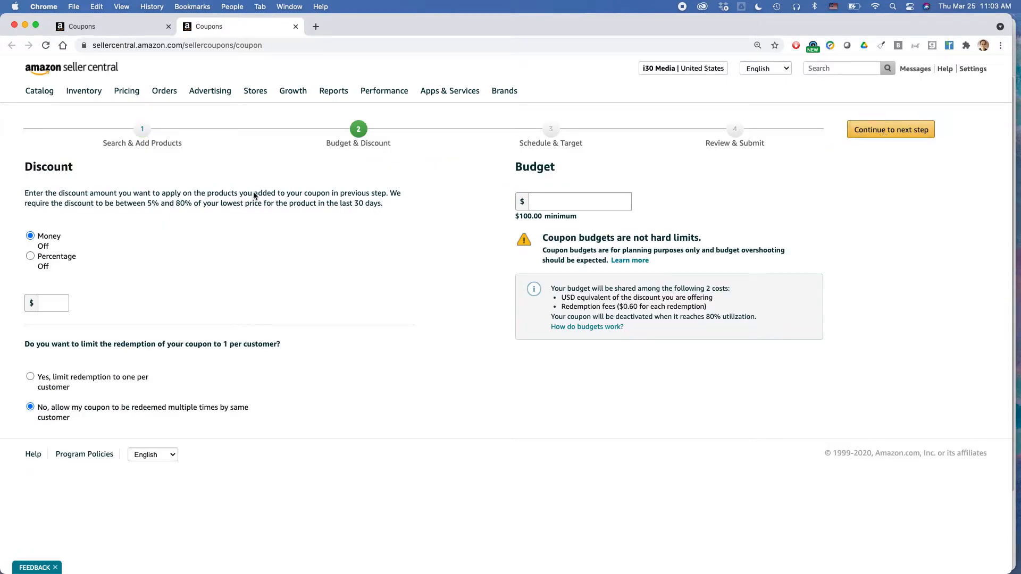
# Set the coupon's money-off discount to $1
pyautogui.press('super+equal')
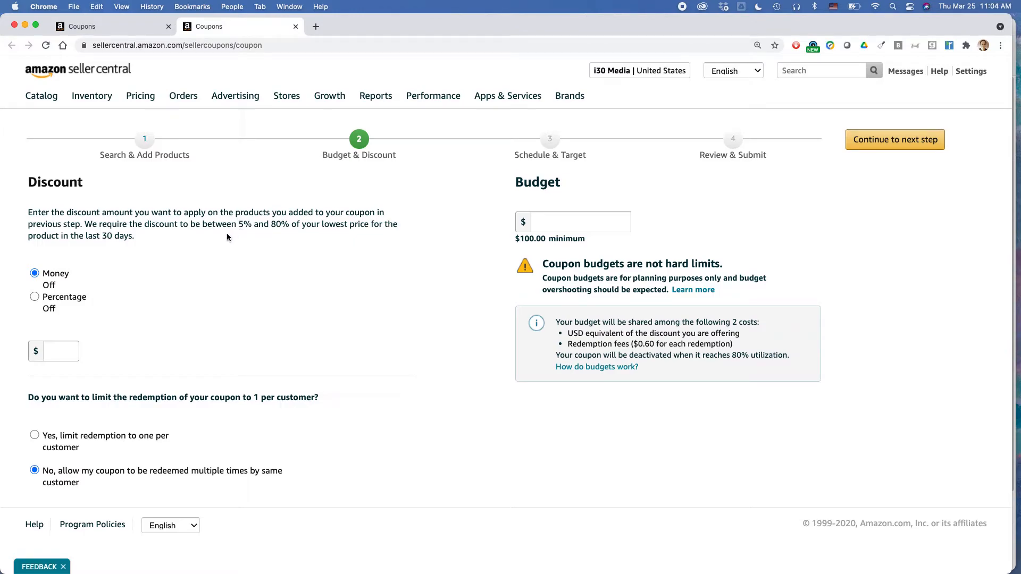
pyautogui.click(55, 350)
pyautogui.write('1')
pyautogui.click(195, 314)
# Check the fan charts' selling price on the product page in Firefox, then return to the coupon form in Chrome
pyautogui.press('super+Tab')
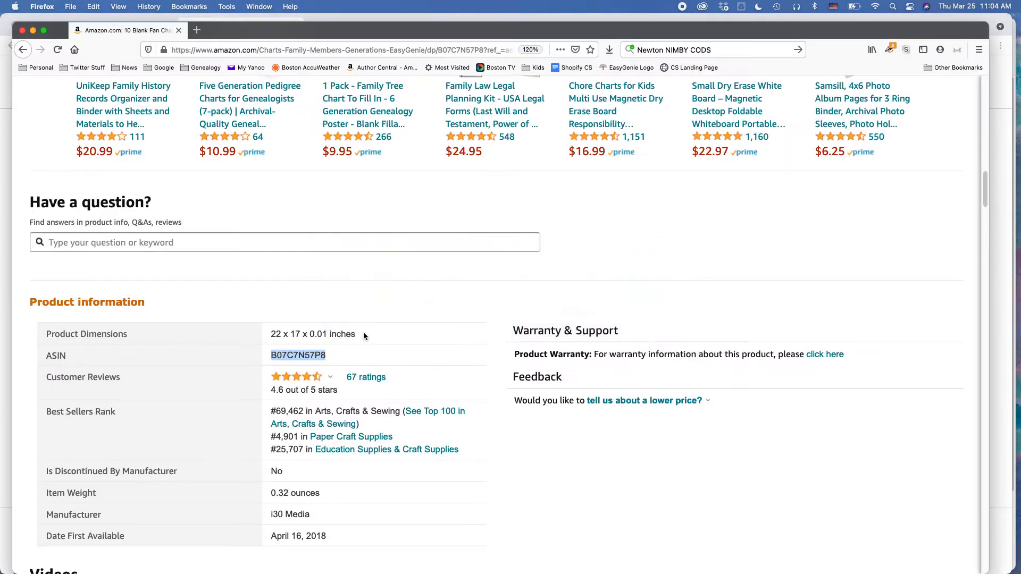
pyautogui.scroll(15, 362, 332)
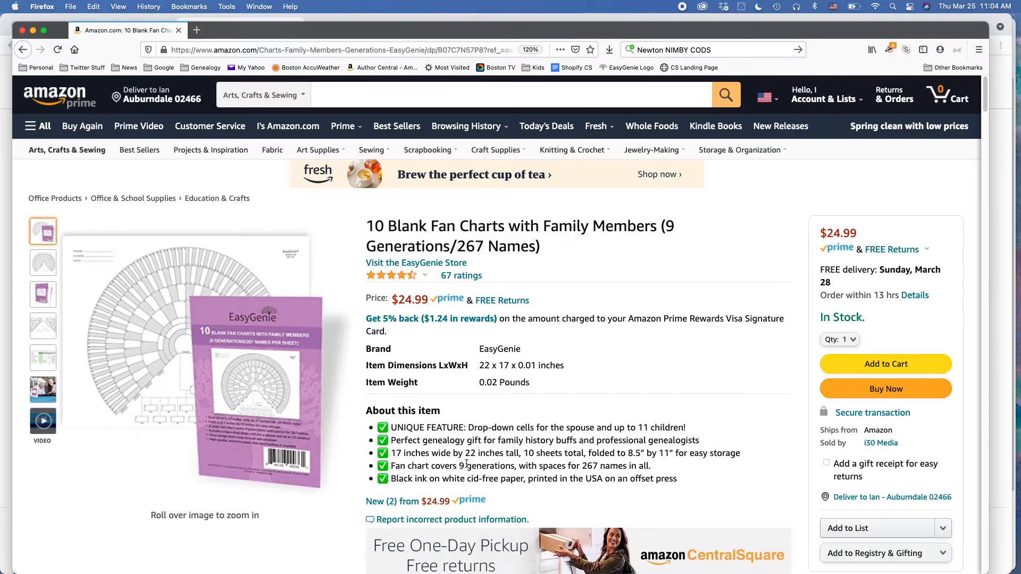
pyautogui.press('super+Tab')
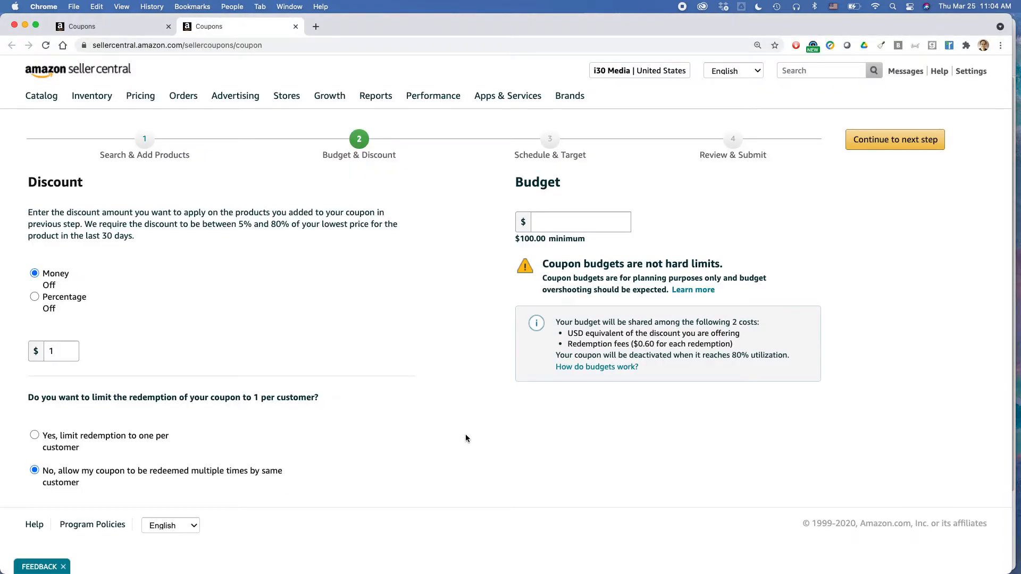
# Set the coupon budget to $100 and continue to Schedule & Target
pyautogui.click(541, 221)
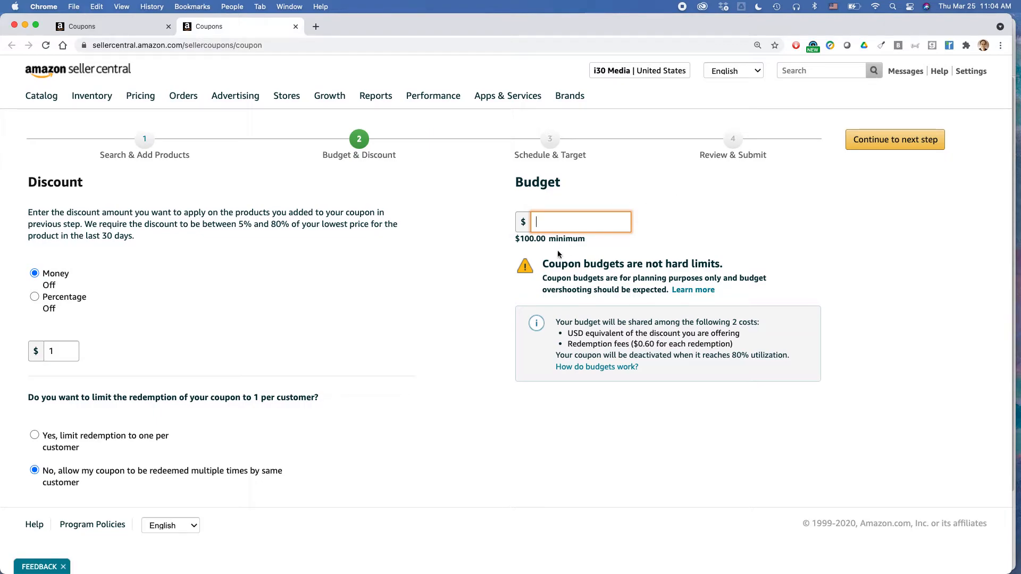
pyautogui.write('100.')
pyautogui.click(880, 141)
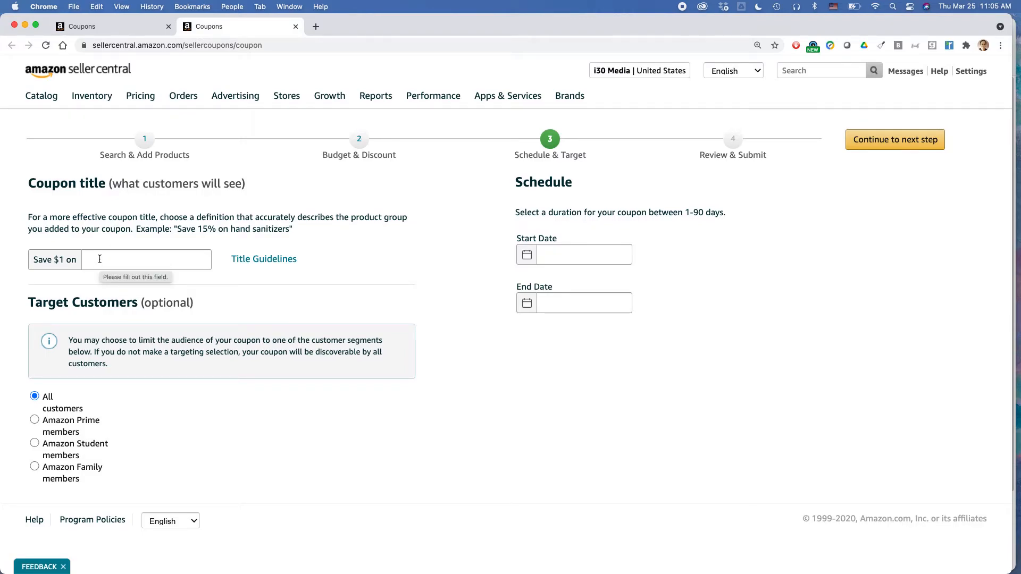
# Review the expired coupons' titles and results on the Coupons page, then return to the new coupon form
pyautogui.click(119, 25)
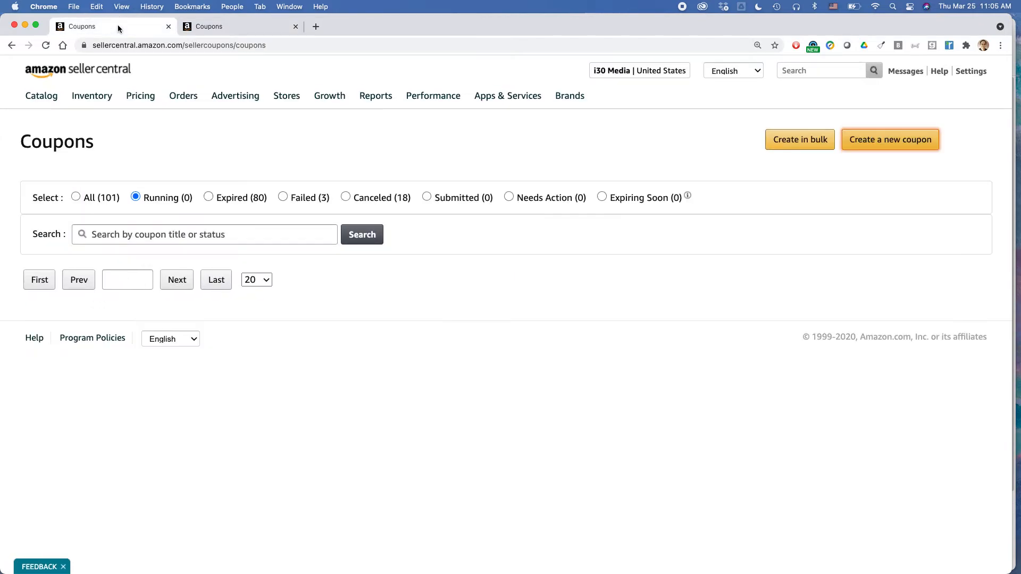
pyautogui.click(209, 196)
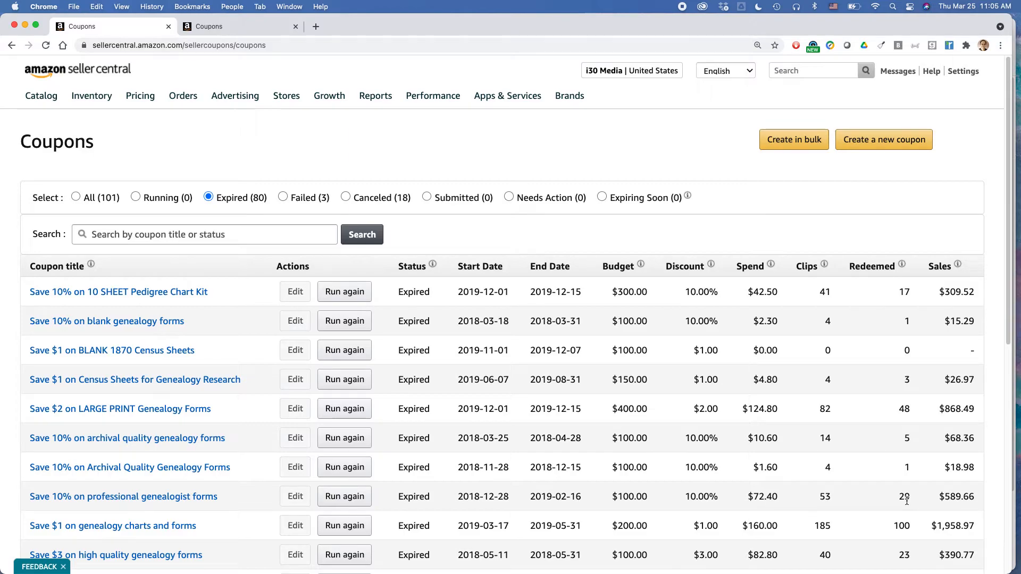
pyautogui.click(250, 29)
# Enter PROFESSIONAL GENEALOGIST FORMS as the coupon title after the "Save $1 on" prefix
pyautogui.click(100, 259)
pyautogui.write('PROFESSIONAL GENEALOG')
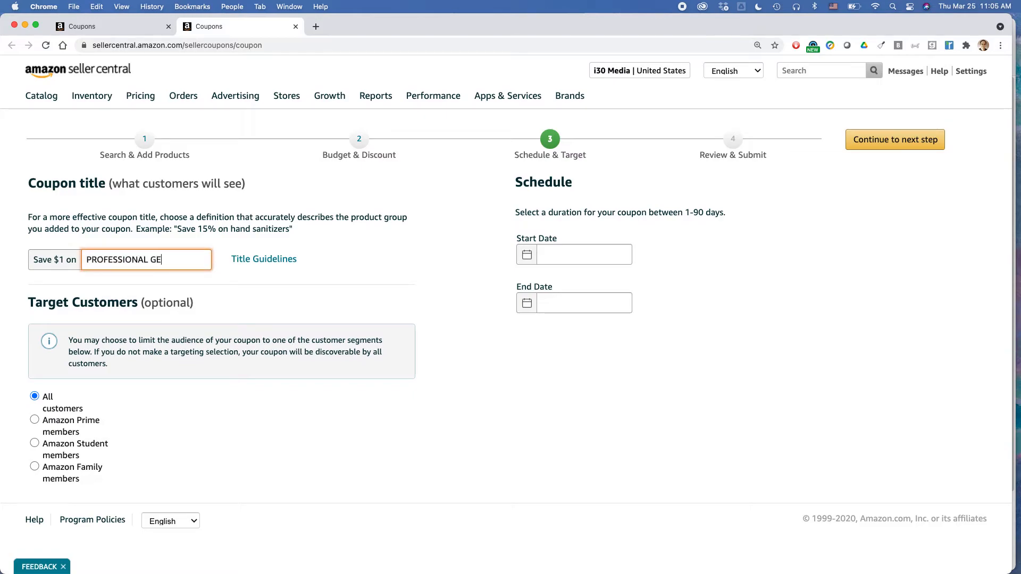
pyautogui.press('BackSpace')
pyautogui.write('GIUST')
pyautogui.press('BackSpace')
pyautogui.press('BackSpace')
pyautogui.press('BackSpace')
pyautogui.press('BackSpace')
pyautogui.write('ST FORMS')
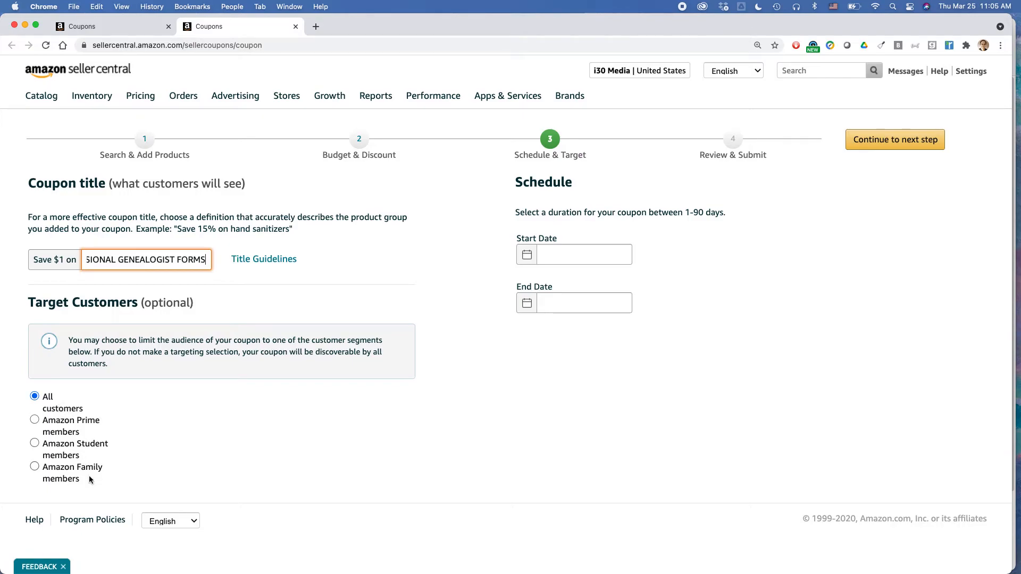
# Schedule the coupon with start date 04/01/2021 and end date 04/30/2021
pyautogui.click(527, 256)
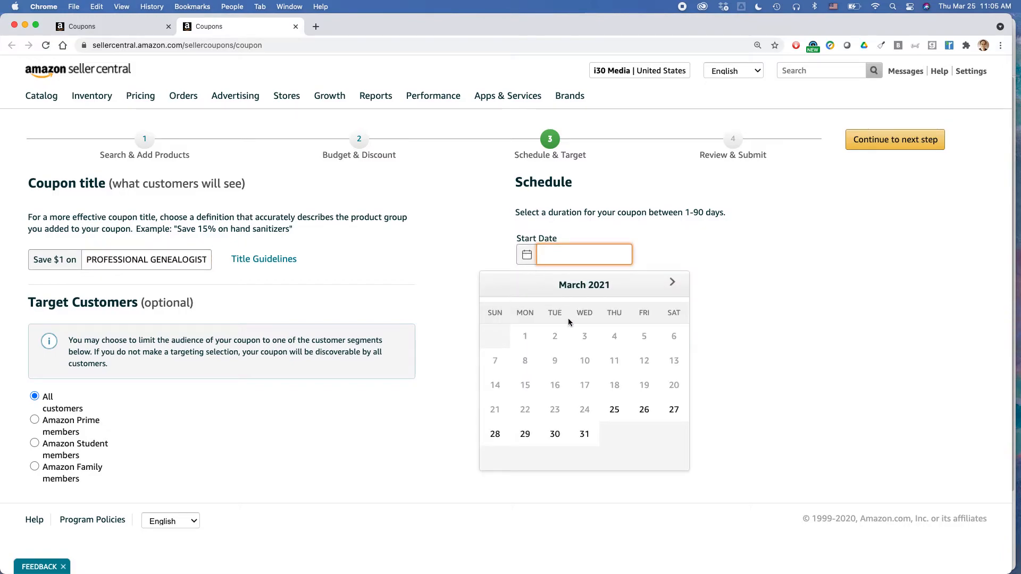
pyautogui.click(675, 283)
pyautogui.click(614, 336)
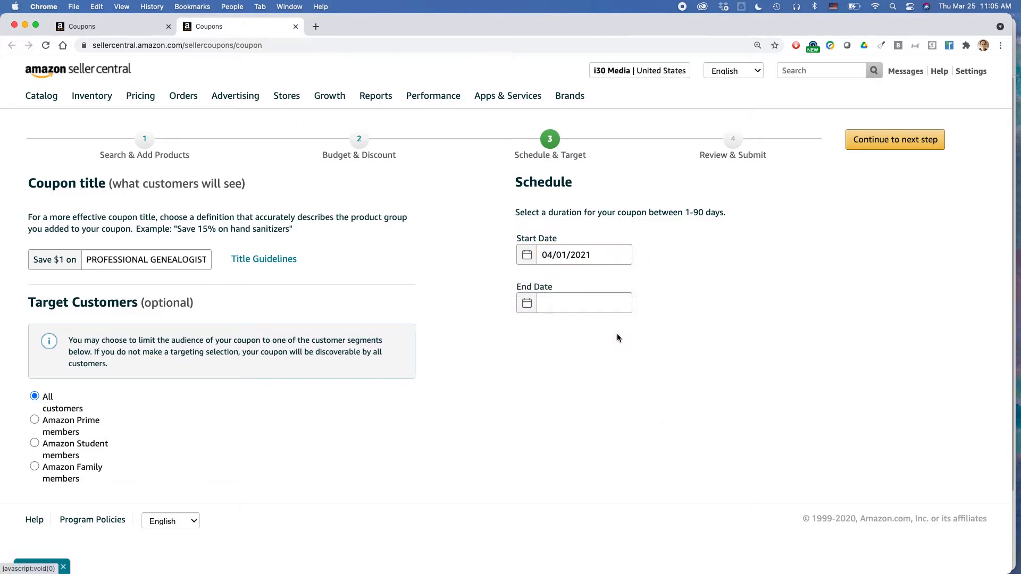
pyautogui.click(527, 303)
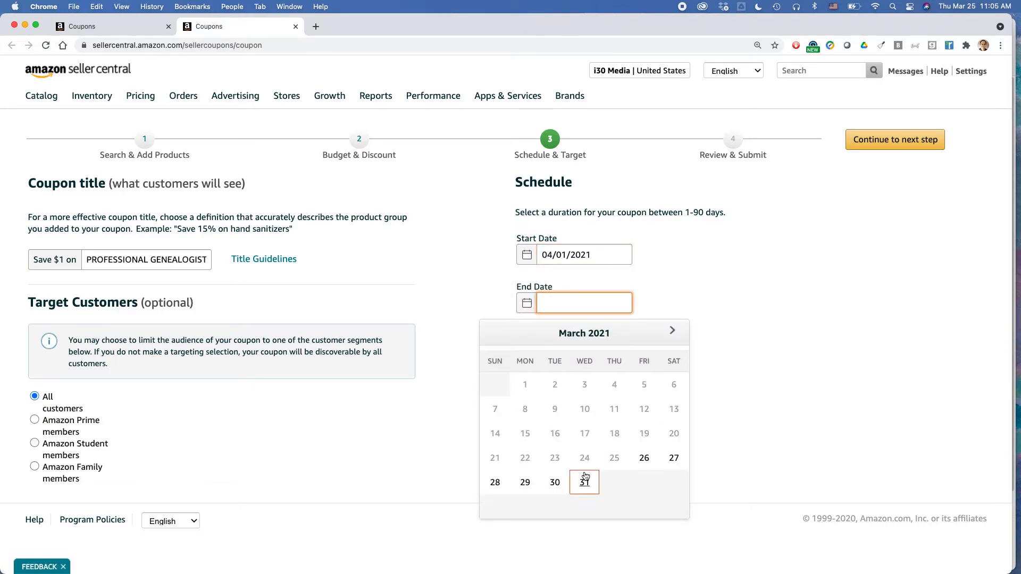
pyautogui.click(672, 330)
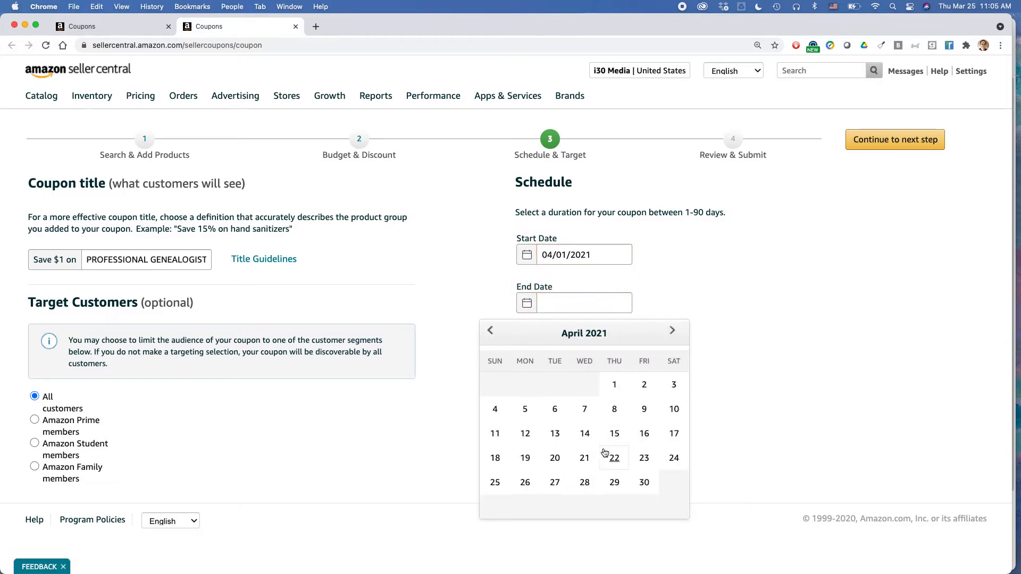
pyautogui.click(644, 482)
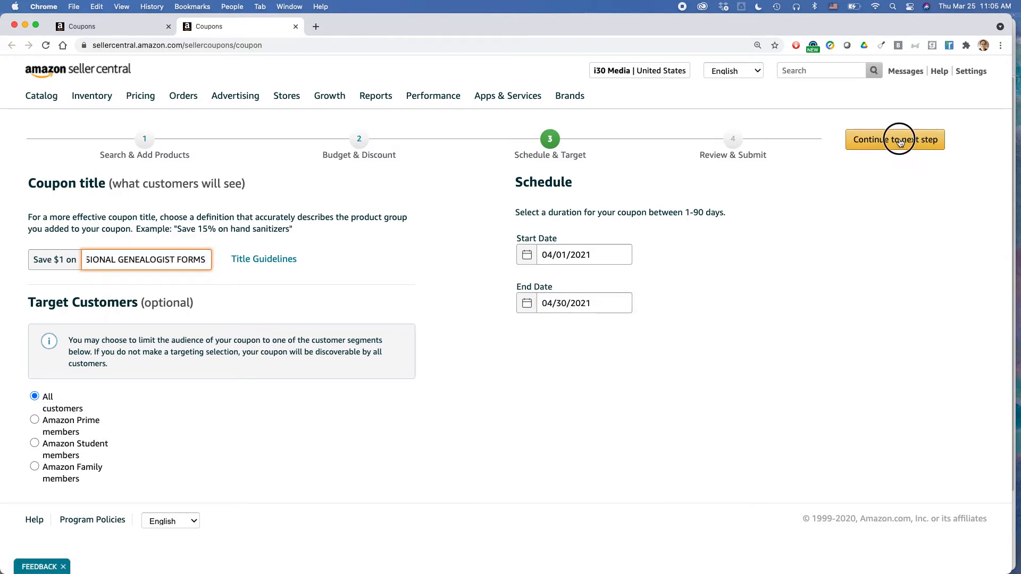
# Continue to the coupon review, submit the coupon, and decline the suggested Sponsored Products campaign
pyautogui.click(899, 140)
pyautogui.scroll(-1, 652, 304)
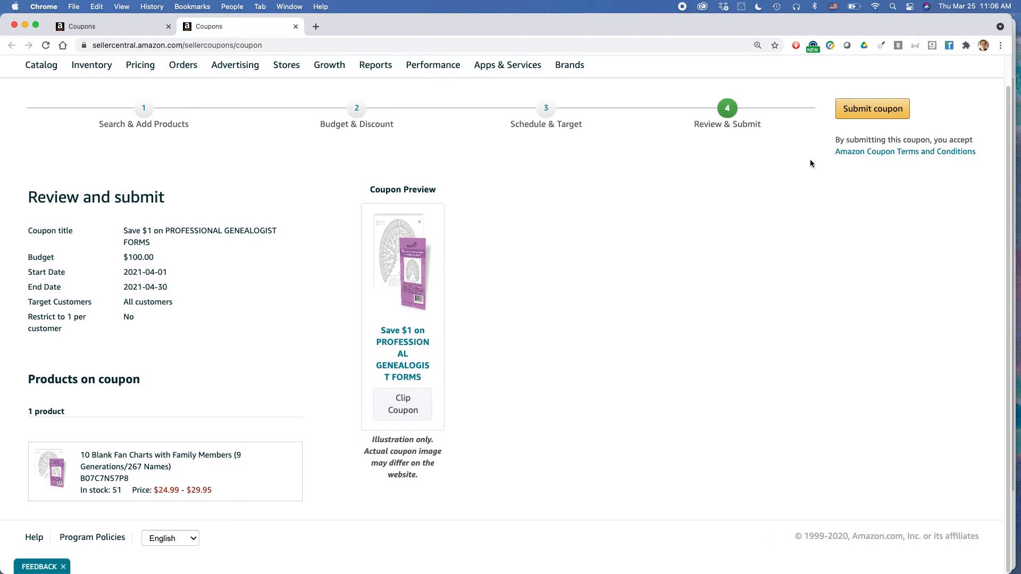
pyautogui.click(863, 115)
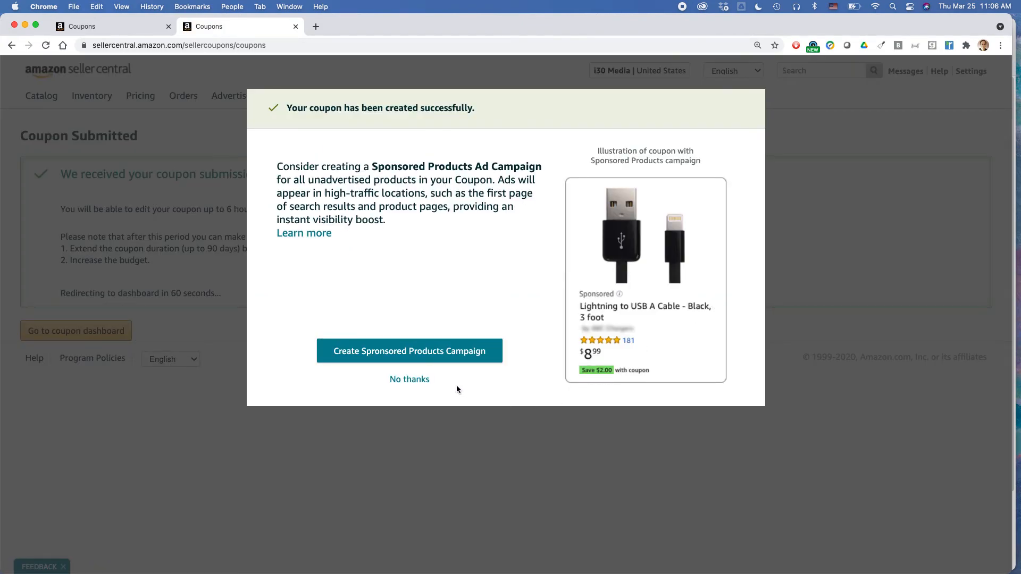
pyautogui.click(407, 380)
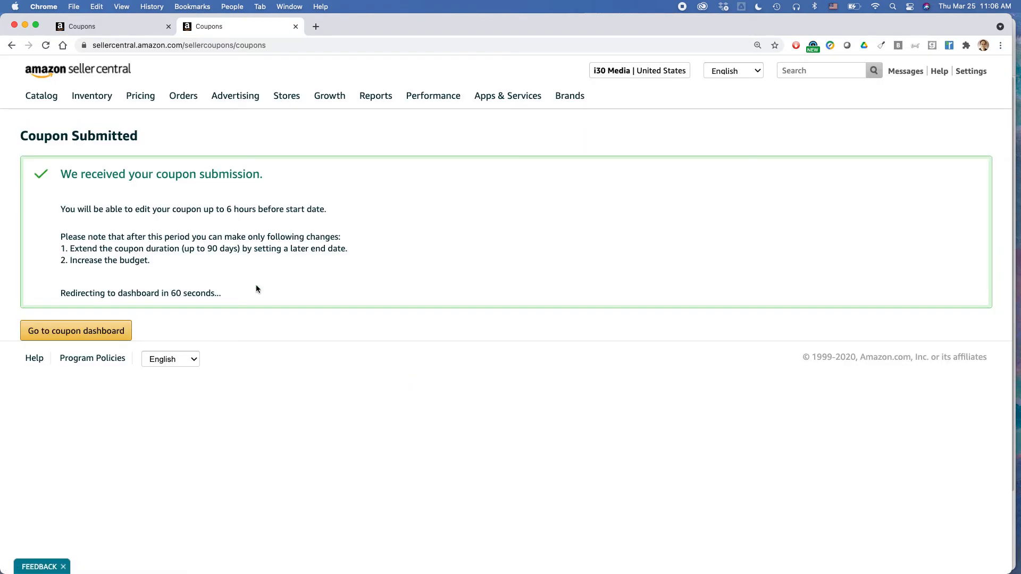
# Highlight the note about editing the coupon before its start date, and return to the expired coupons list
pyautogui.moveTo(62, 210); pyautogui.dragTo(334, 213)
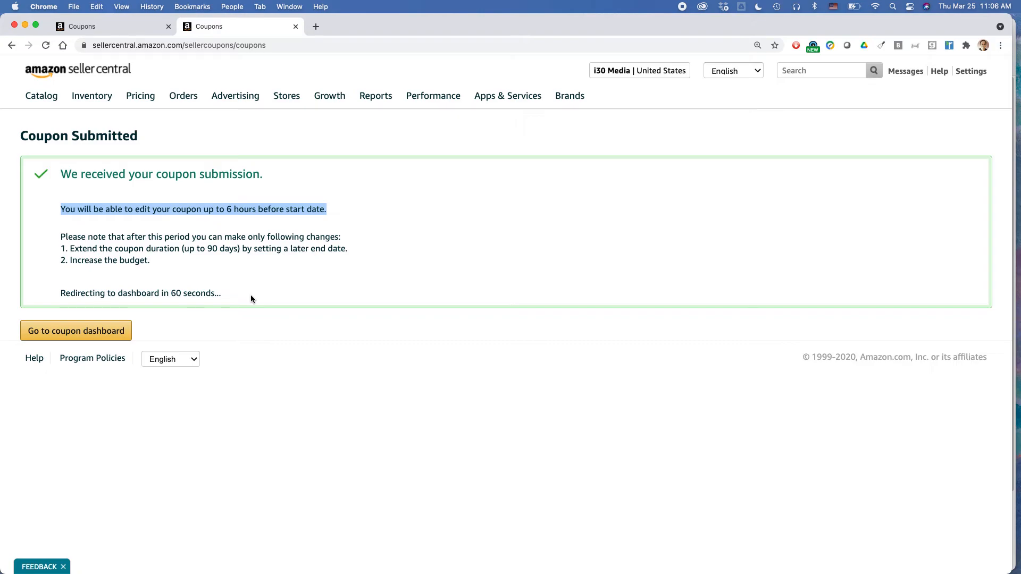
pyautogui.click(136, 25)
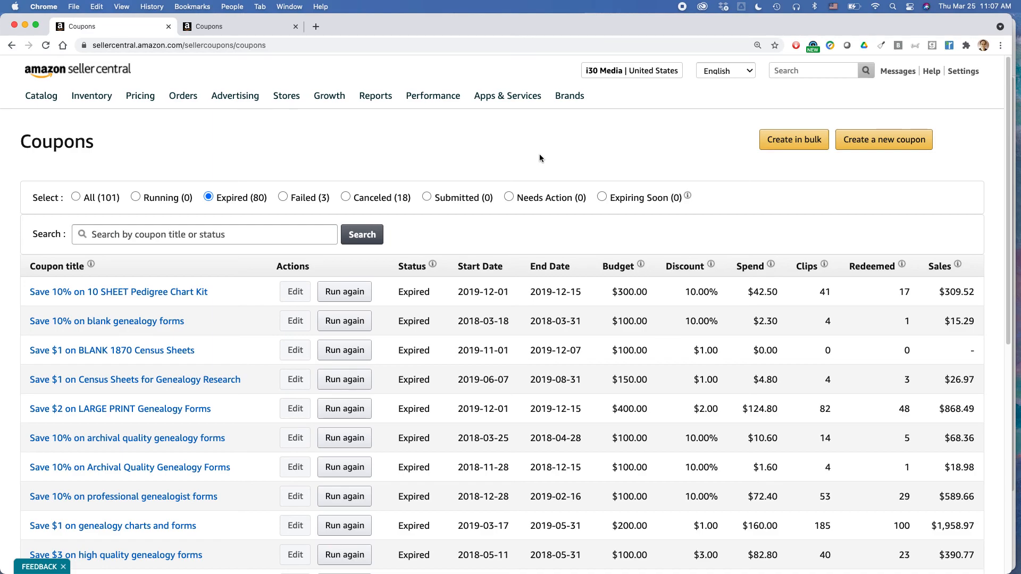
# Switch to Safari to show the Lean Media website's video page
pyautogui.press('super+Tab')
pyautogui.press('super+Tab')
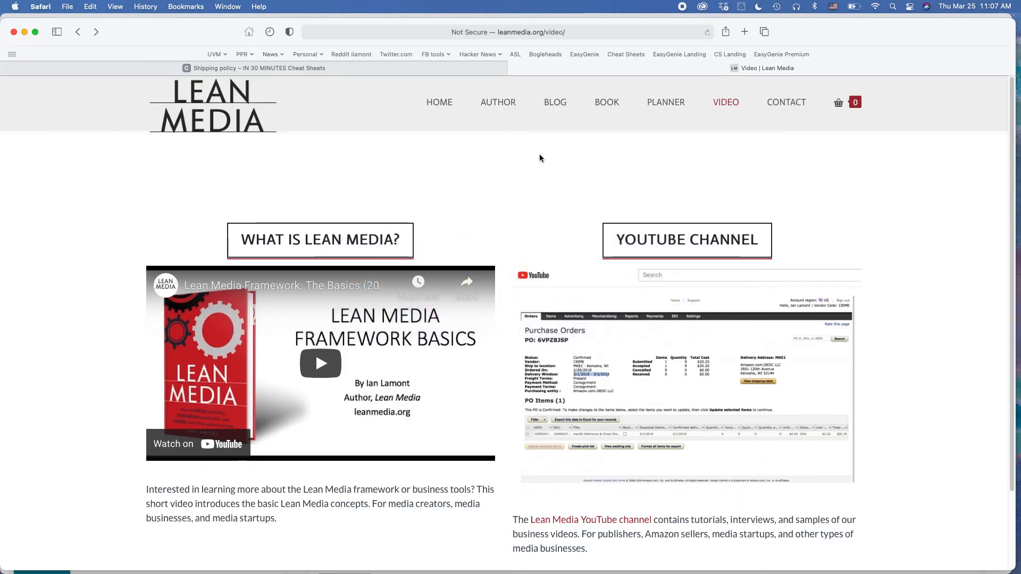